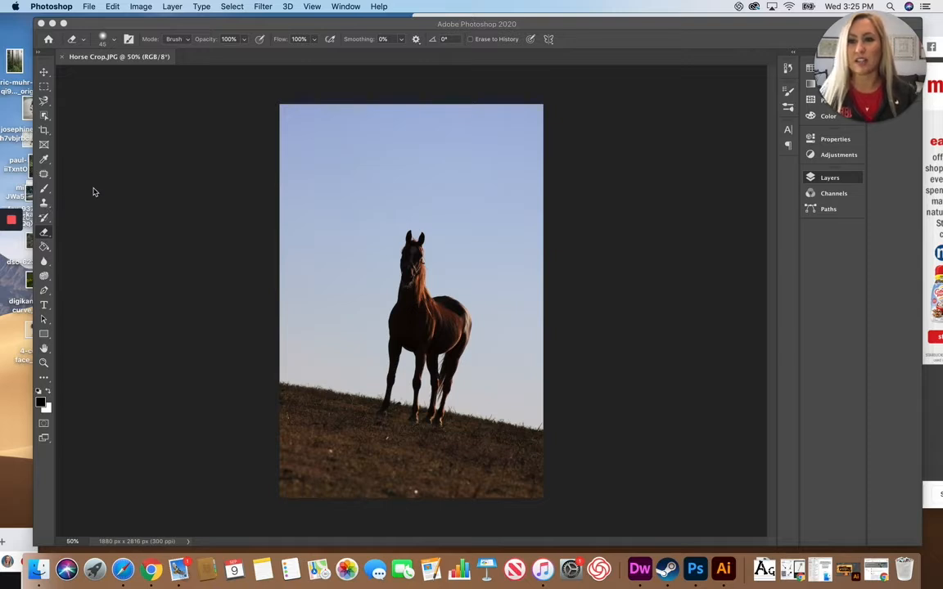
Crop the horse photo to about 1746 × 2611 px, rotating the image counterclockwise so the sloping hillside becomes level.
click(46, 132)
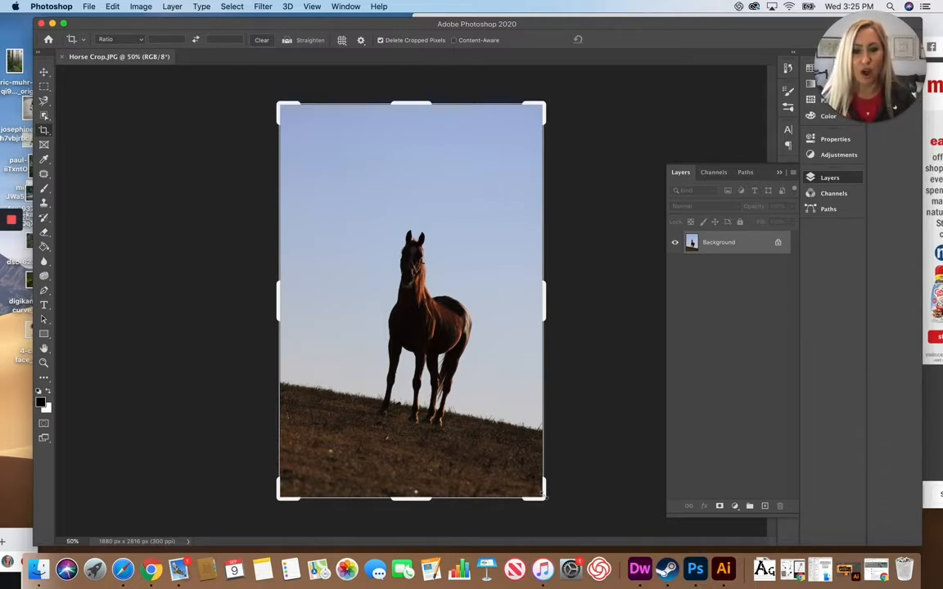
drag(542, 497, 531, 486)
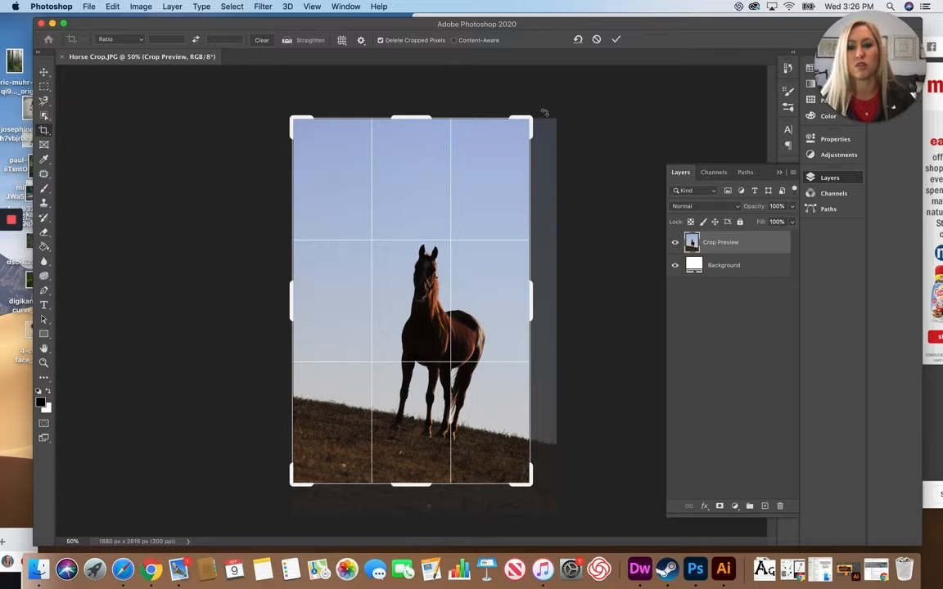
drag(544, 113, 534, 61)
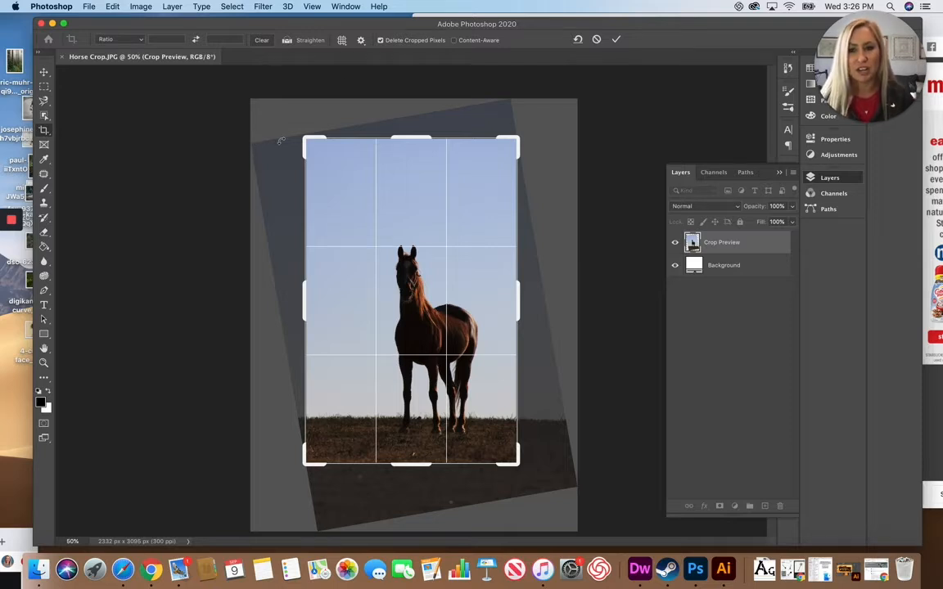
drag(312, 143, 297, 120)
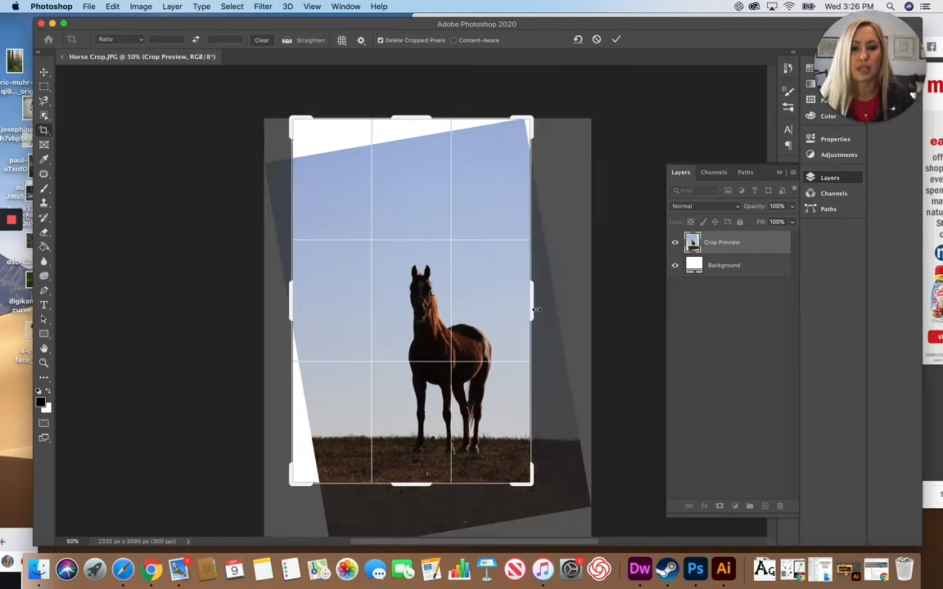
drag(538, 310, 537, 303)
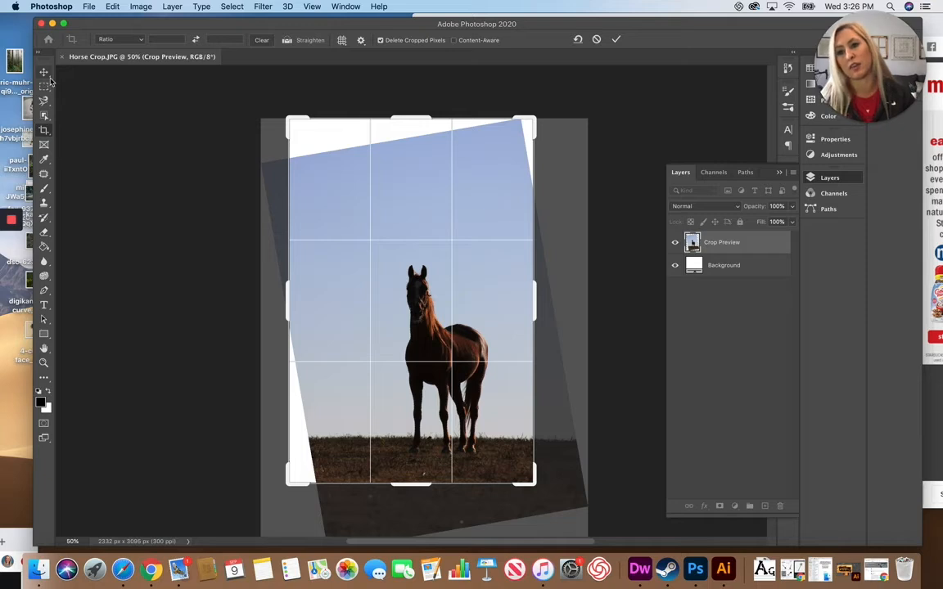
click(617, 40)
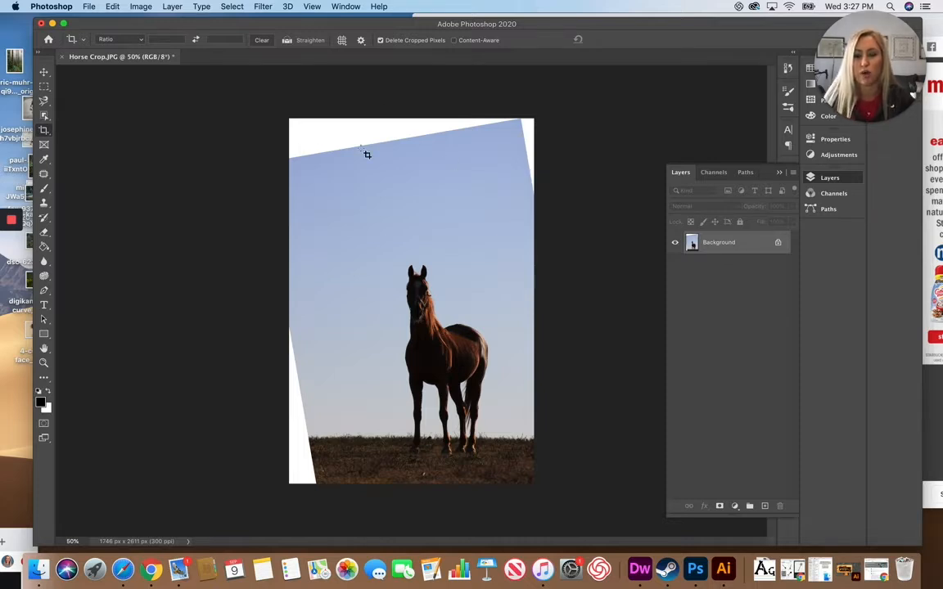
Fill the white gaps along the photo's edges with sampled sky and grass using the Clone Stamp Tool.
click(45, 203)
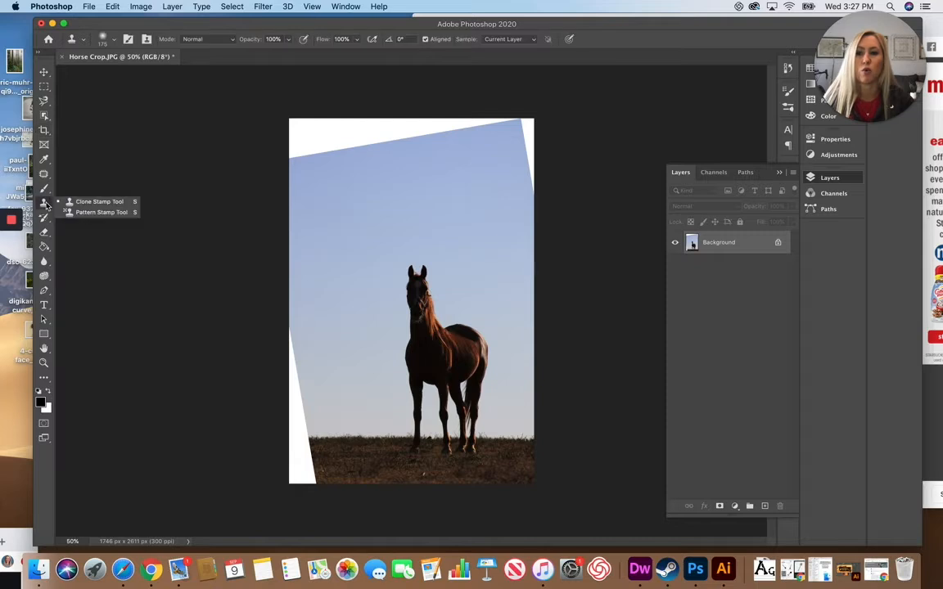
click(96, 203)
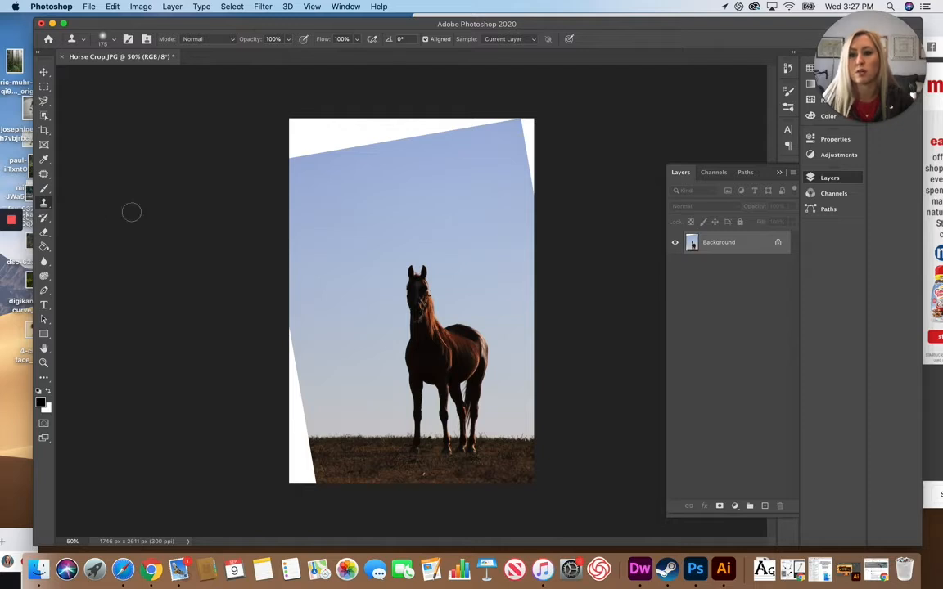
alt+click(385, 188)
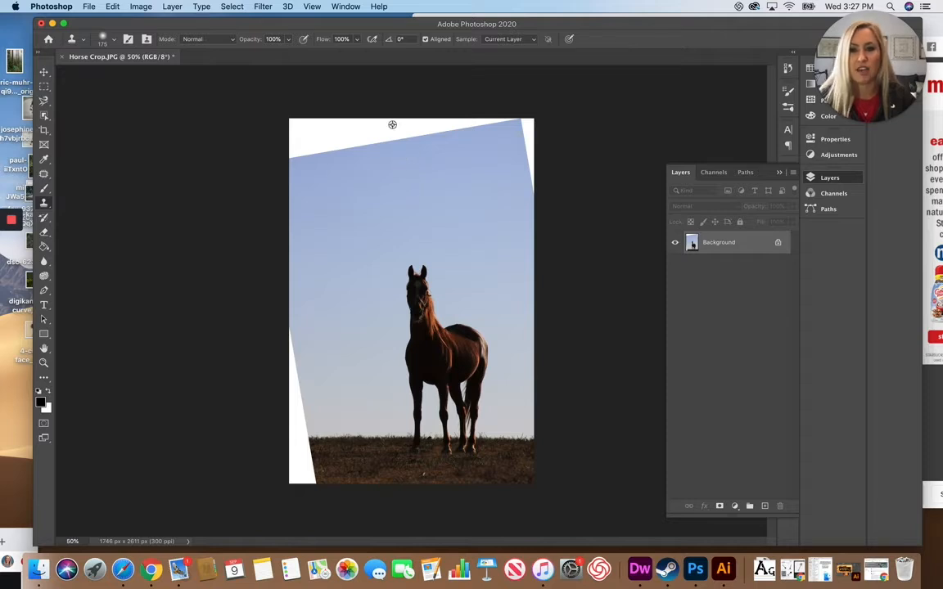
alt+click(408, 180)
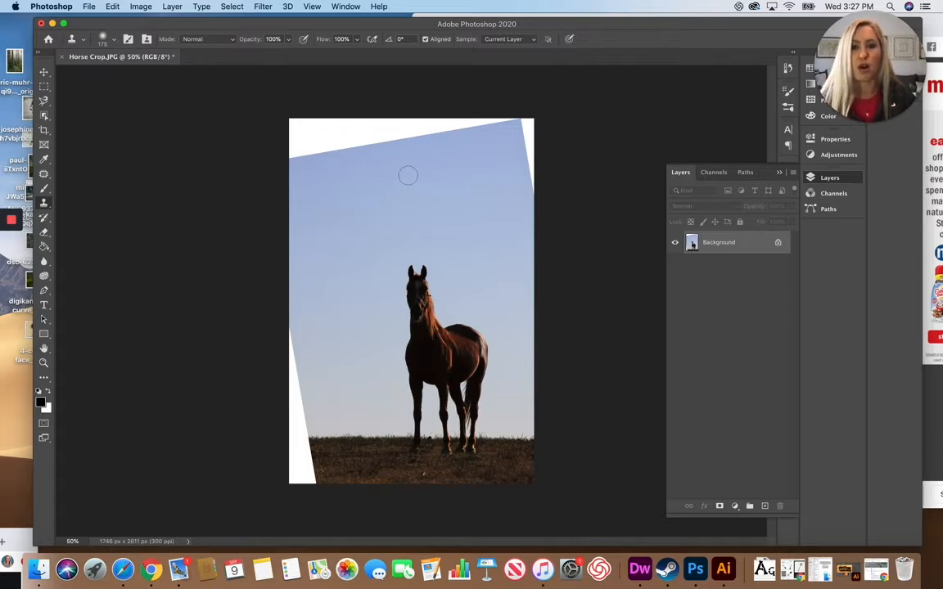
mouse_move(400, 135)
mouse_down()
mouse_move(498, 121)
mouse_move(348, 123)
mouse_move(371, 137)
mouse_move(336, 144)
mouse_move(375, 134)
mouse_move(336, 145)
mouse_move(402, 139)
mouse_move(310, 151)
mouse_move(338, 126)
mouse_move(294, 127)
mouse_move(315, 125)
mouse_move(298, 130)
mouse_move(301, 142)
mouse_move(284, 156)
mouse_move(294, 159)
mouse_move(314, 134)
mouse_move(296, 113)
mouse_up()
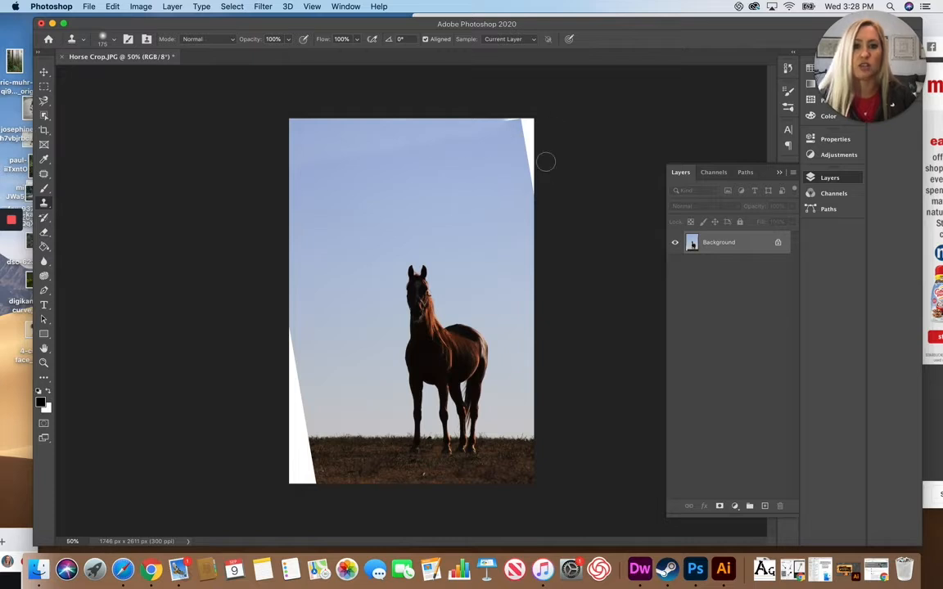
alt+click(456, 148)
mouse_move(522, 129)
mouse_down()
mouse_move(533, 152)
mouse_move(532, 191)
mouse_move(524, 112)
mouse_move(505, 124)
mouse_up()
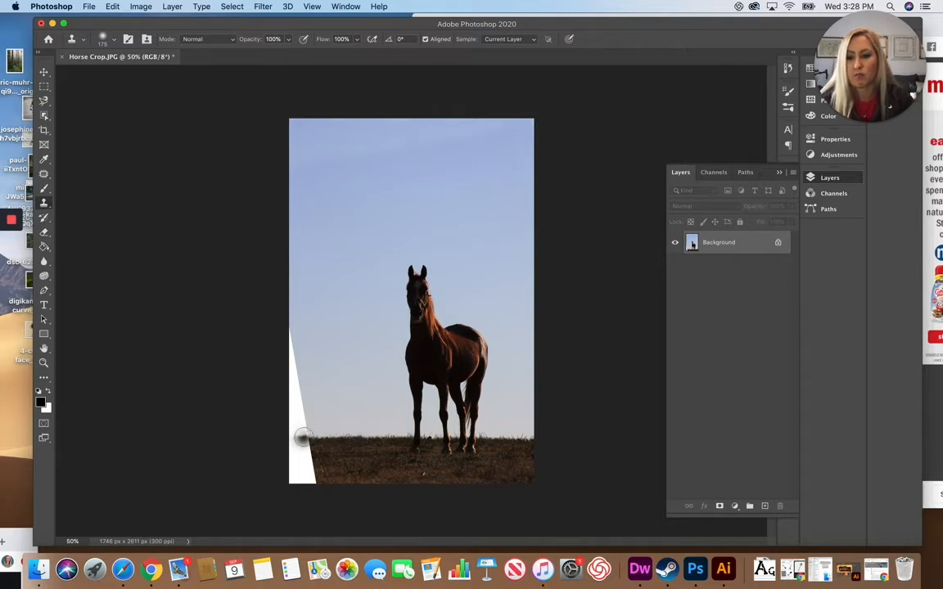
mouse_move(303, 438)
mouse_down()
mouse_move(288, 338)
mouse_move(306, 440)
mouse_move(292, 499)
mouse_move(286, 467)
mouse_move(283, 480)
mouse_move(304, 455)
mouse_up()
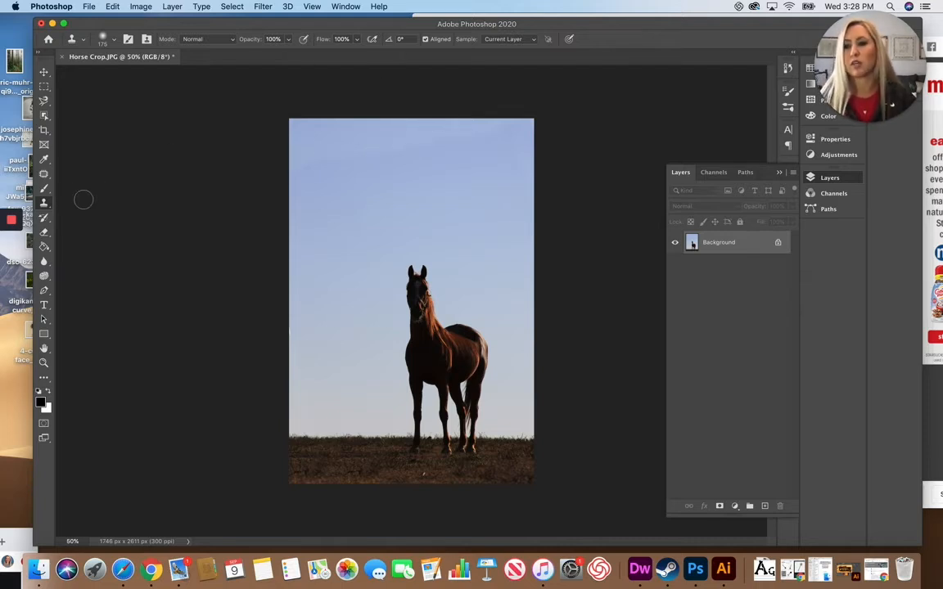
Blend the visible cloning seams in the upper sky by patching them with clean sky areas using the Patch Tool.
click(44, 174)
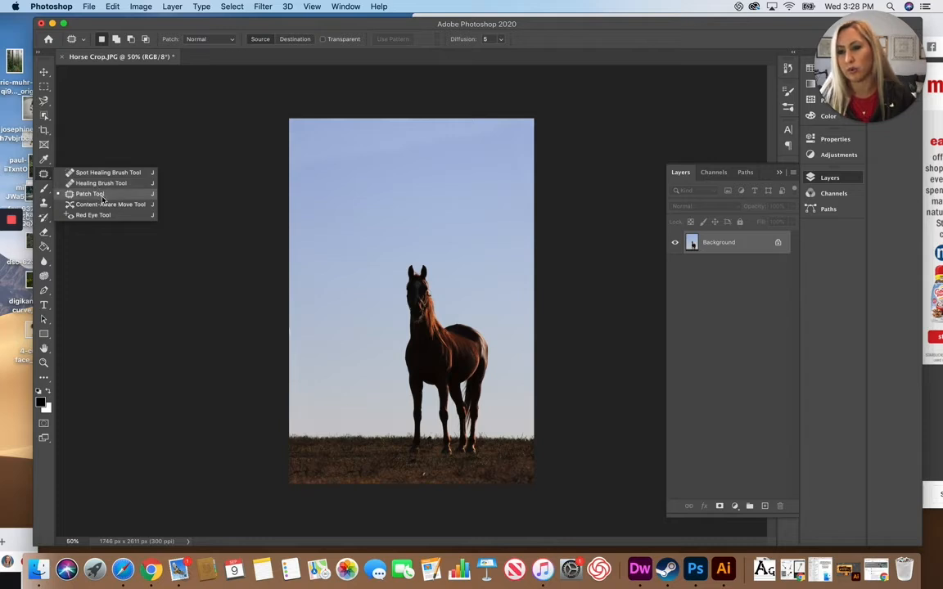
mouse_move(348, 145)
mouse_down()
mouse_move(312, 154)
mouse_move(294, 174)
mouse_move(359, 171)
mouse_move(362, 159)
mouse_move(343, 140)
mouse_move(365, 208)
mouse_up()
mouse_move(399, 133)
mouse_down()
mouse_move(372, 133)
mouse_move(351, 146)
mouse_move(349, 166)
mouse_move(381, 173)
mouse_move(411, 162)
mouse_move(395, 131)
mouse_move(351, 196)
mouse_up()
click(408, 188)
mouse_move(389, 123)
mouse_down()
mouse_move(425, 166)
mouse_move(468, 133)
mouse_move(458, 121)
mouse_move(394, 216)
mouse_up()
click(394, 217)
mouse_move(333, 151)
mouse_down()
mouse_move(378, 182)
mouse_move(402, 153)
mouse_move(402, 185)
mouse_up()
click(477, 189)
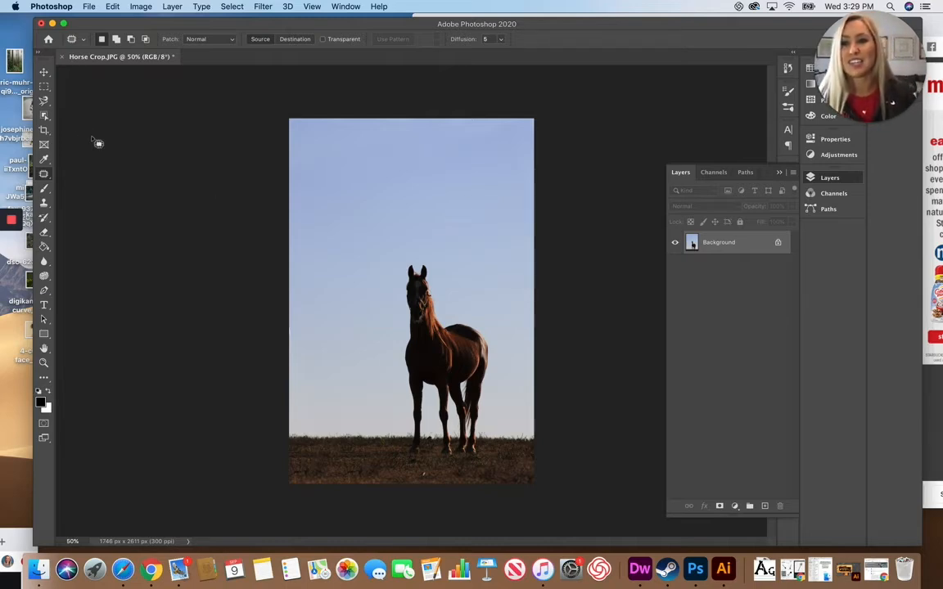
Minimize Photoshop, switch to Photopea in Chrome with the uncropped horse photo, and enlarge the browser window.
click(52, 23)
drag(580, 37, 265, 14)
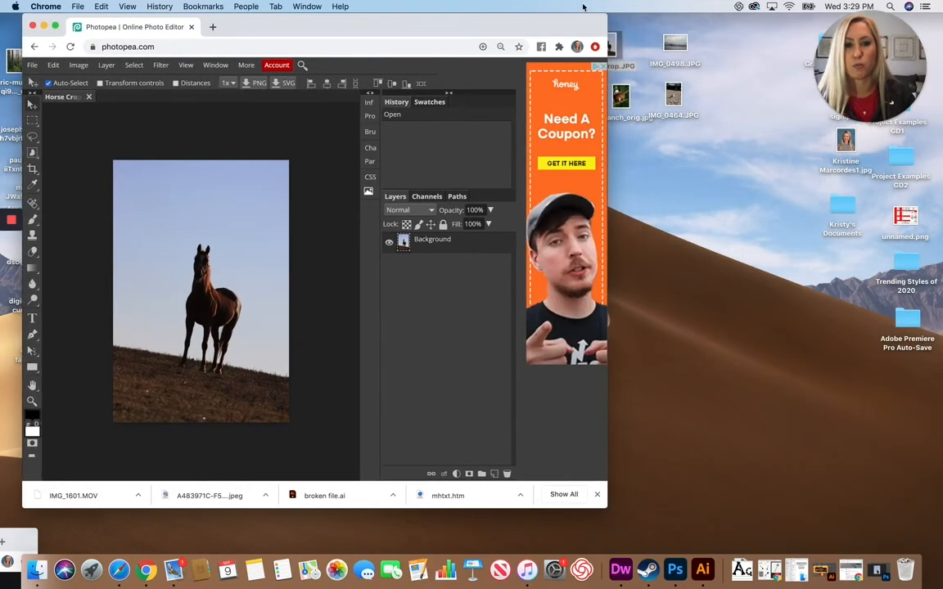
double_click(549, 22)
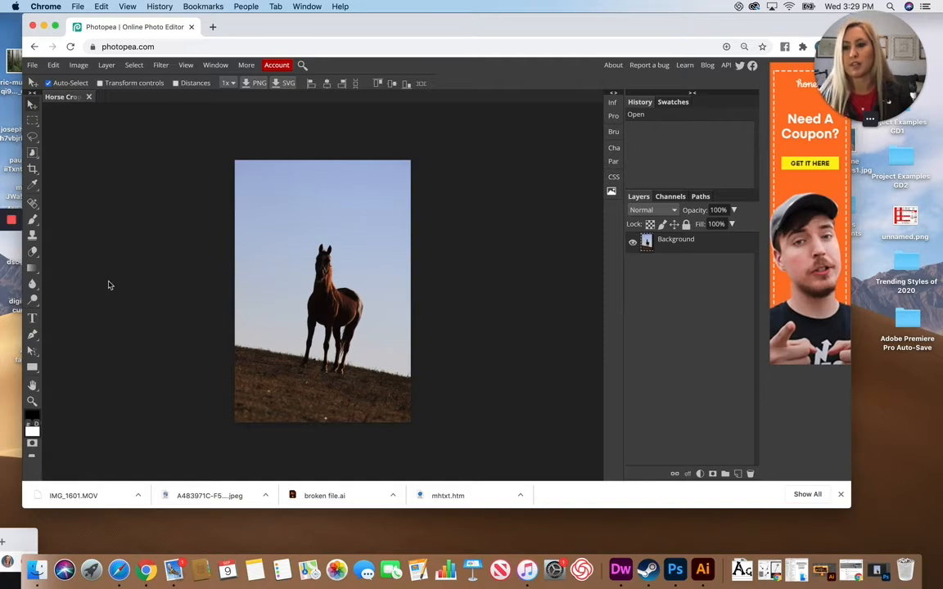
Crop the horse photo with a frame tilted clockwise to match the hill's slope and extended beyond the photo's upper-left corner.
click(32, 170)
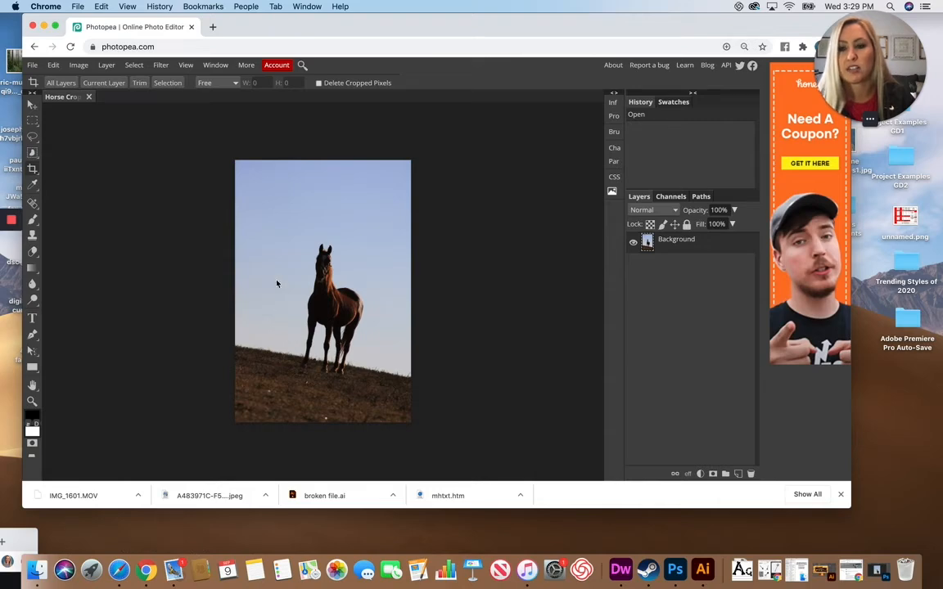
drag(243, 167, 397, 416)
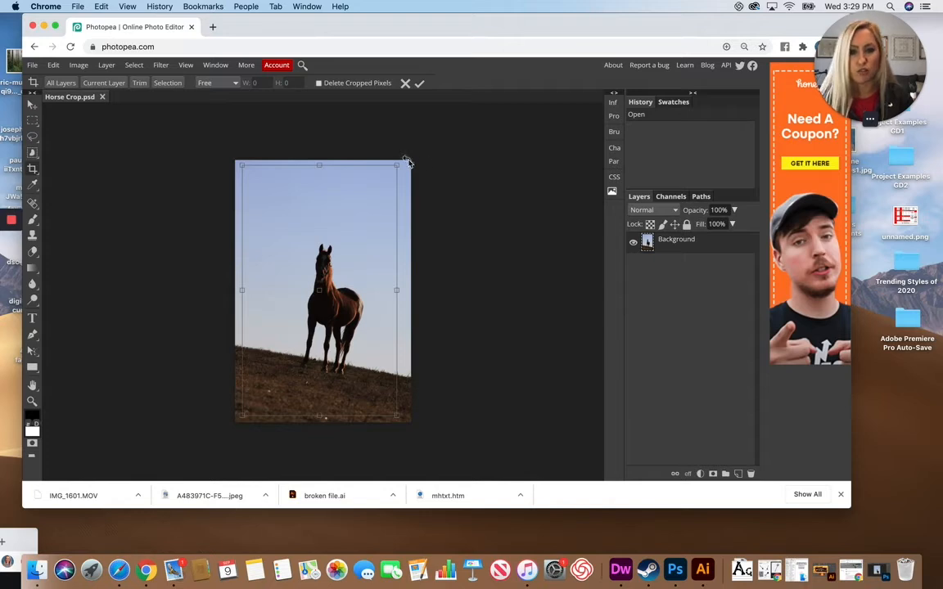
drag(408, 159, 432, 187)
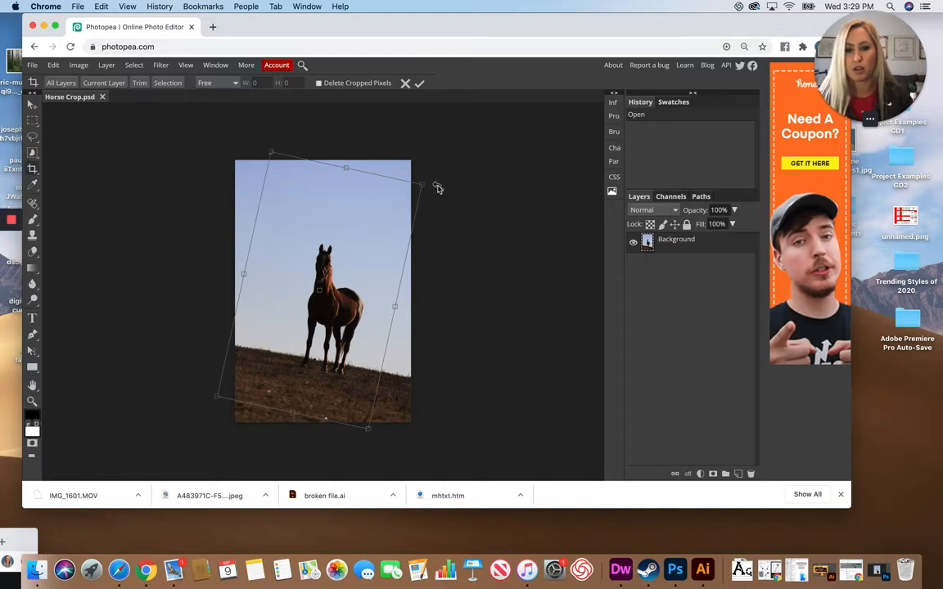
drag(435, 179, 436, 176)
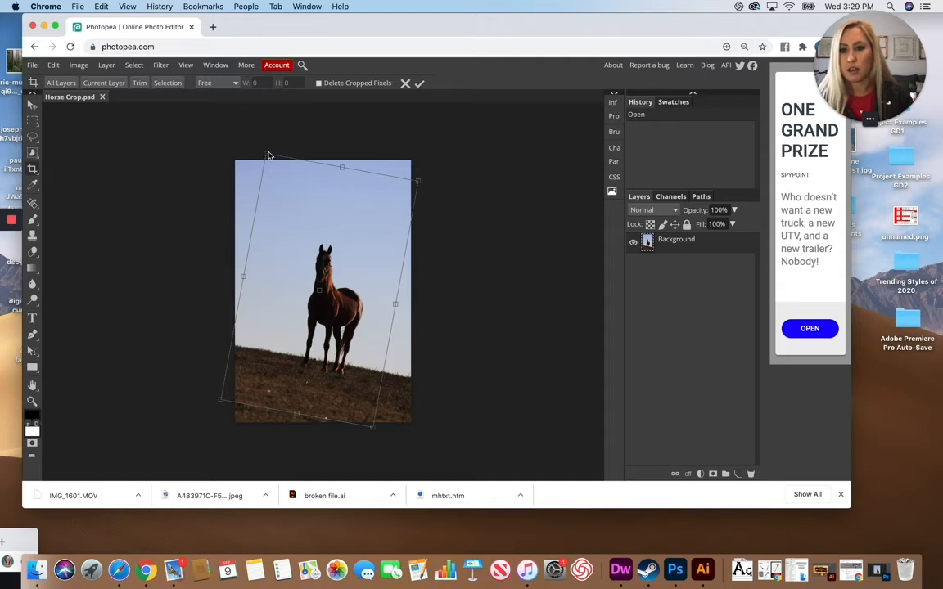
drag(266, 156, 243, 129)
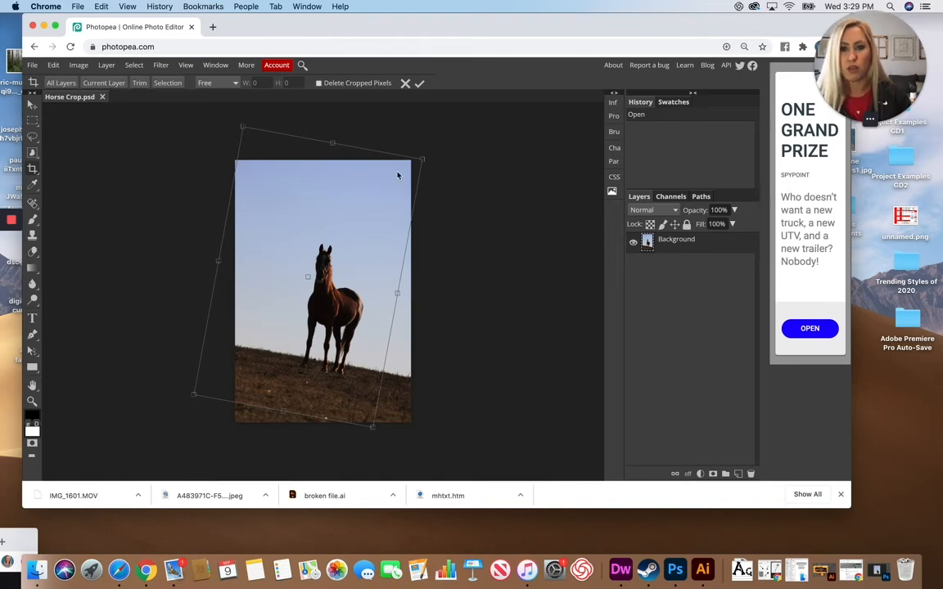
click(419, 84)
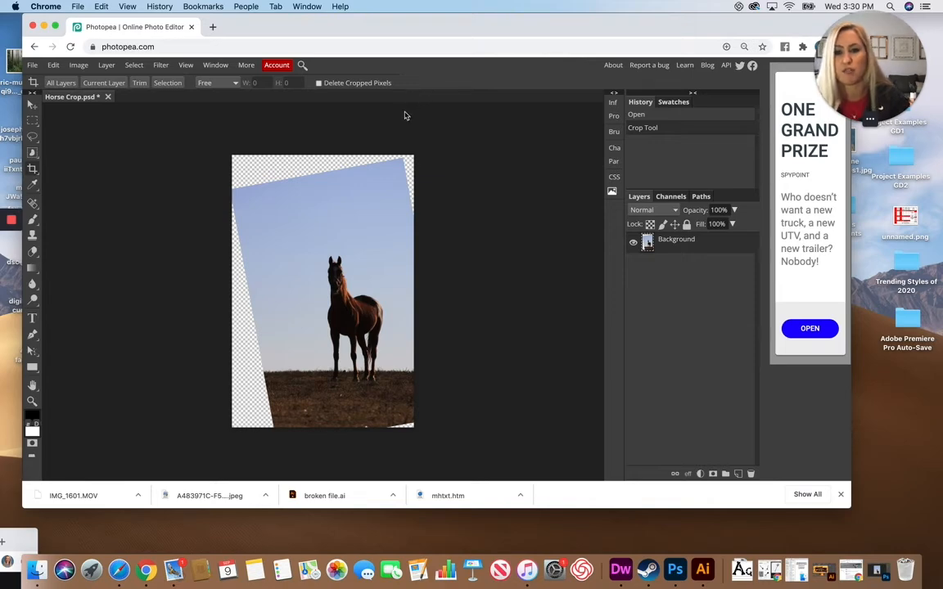
Clone sky over the transparent gaps along the top edge and upper corners of the photo with the Clone Tool.
click(32, 235)
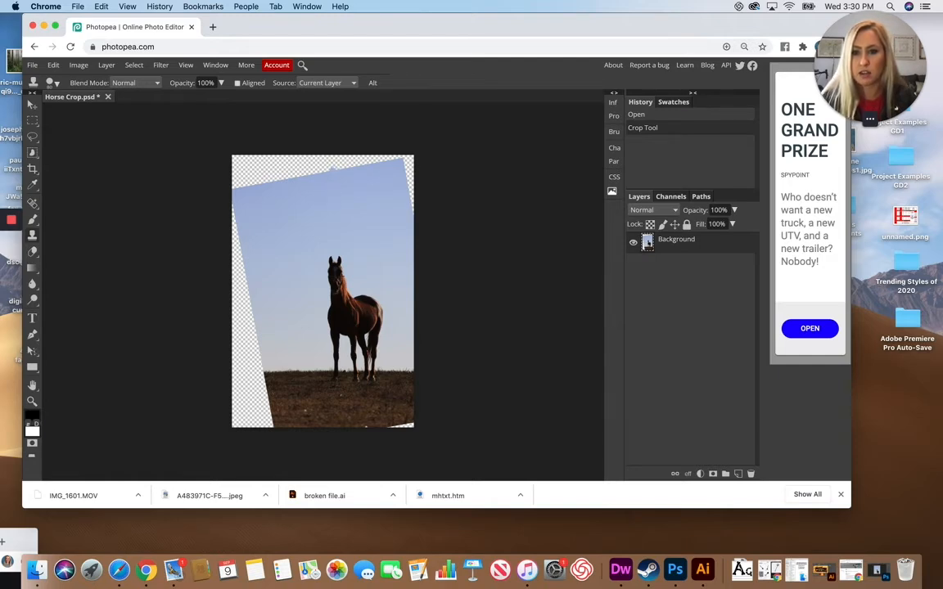
mouse_move(334, 164)
mouse_down()
mouse_move(374, 154)
mouse_move(337, 162)
mouse_move(355, 154)
mouse_move(340, 165)
mouse_move(359, 167)
mouse_move(333, 171)
mouse_move(345, 165)
mouse_move(294, 167)
mouse_move(322, 158)
mouse_move(289, 155)
mouse_move(283, 163)
mouse_move(299, 172)
mouse_move(317, 171)
mouse_move(292, 174)
mouse_move(329, 172)
mouse_move(249, 187)
mouse_move(303, 180)
mouse_move(281, 172)
mouse_move(310, 168)
mouse_move(258, 163)
mouse_up()
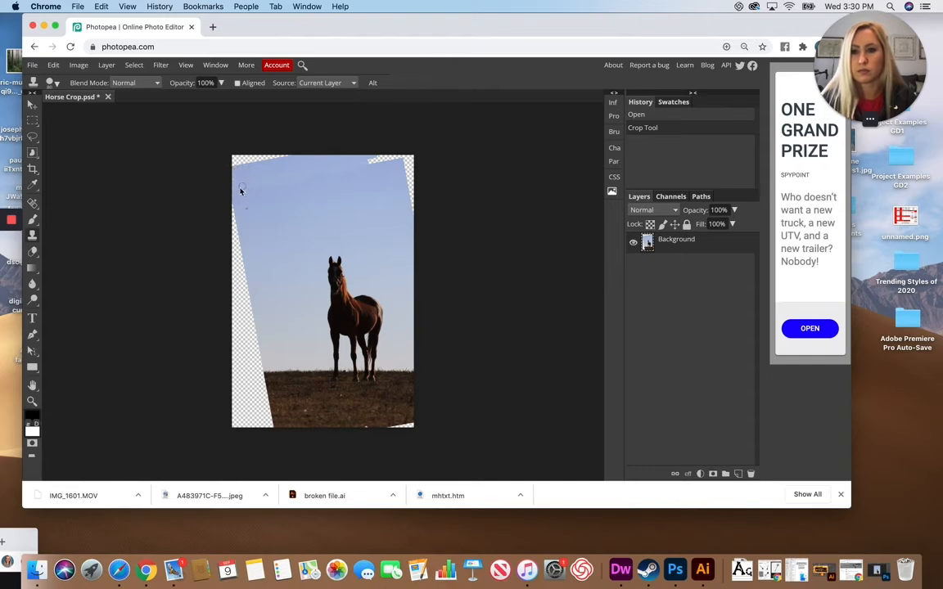
drag(242, 189, 237, 206)
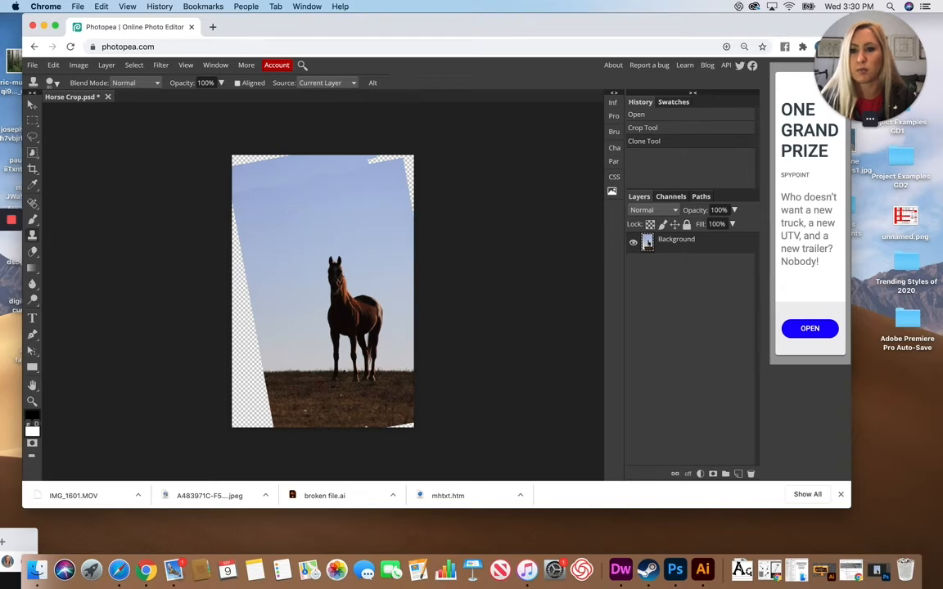
click(255, 156)
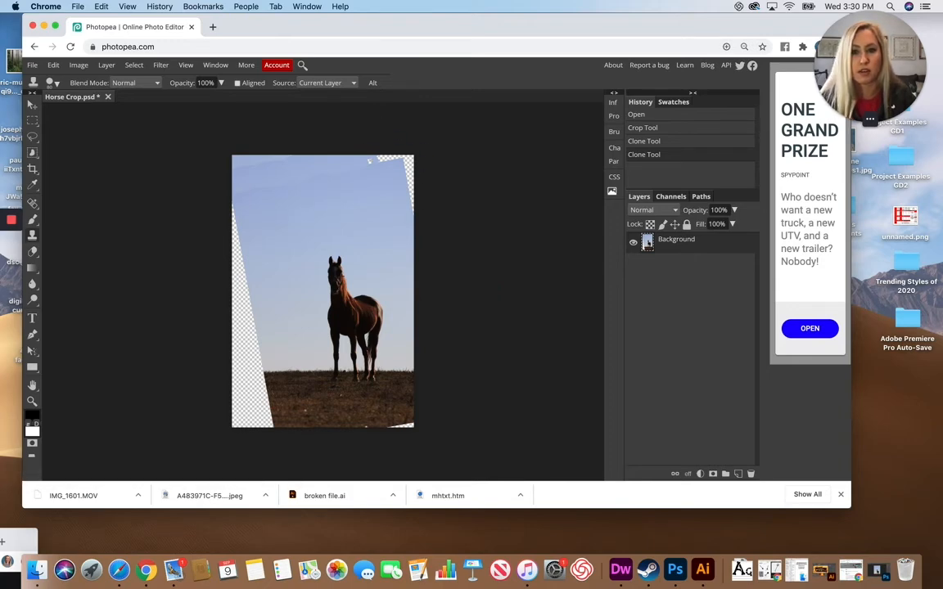
mouse_move(367, 162)
mouse_down()
mouse_move(422, 157)
mouse_move(406, 163)
mouse_move(412, 207)
mouse_up()
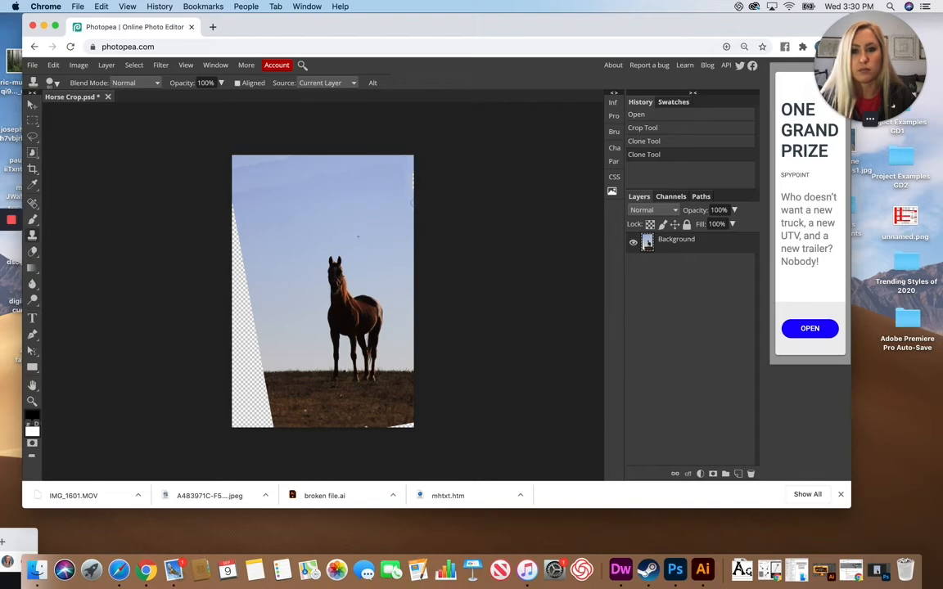
drag(409, 158, 416, 148)
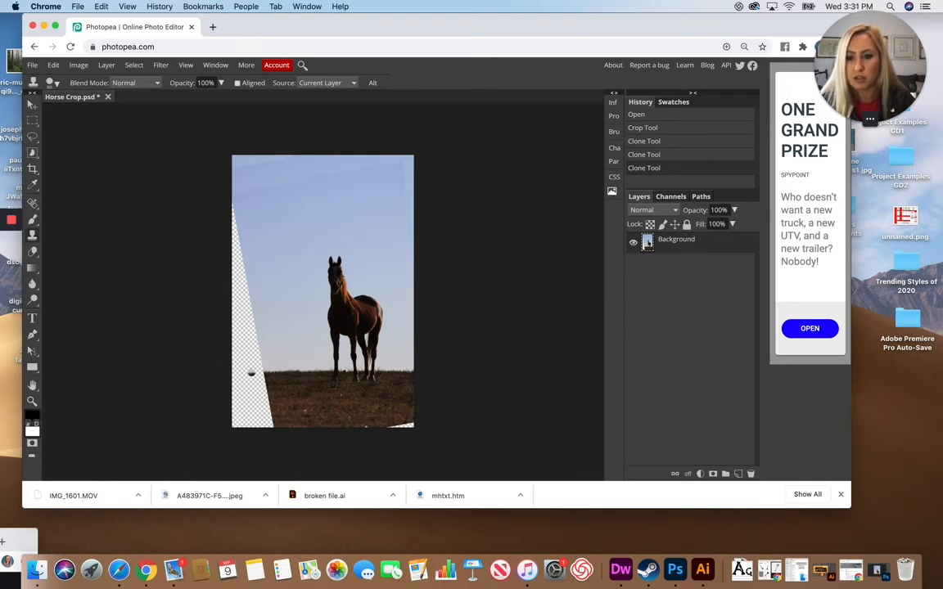
Clone grass and sky over the remaining transparent gaps along the photo's left edge and lower-right corner.
mouse_move(248, 372)
mouse_down()
mouse_move(215, 377)
mouse_move(252, 369)
mouse_move(260, 355)
mouse_move(261, 382)
mouse_move(217, 386)
mouse_move(219, 401)
mouse_move(268, 423)
mouse_move(267, 400)
mouse_move(257, 399)
mouse_up()
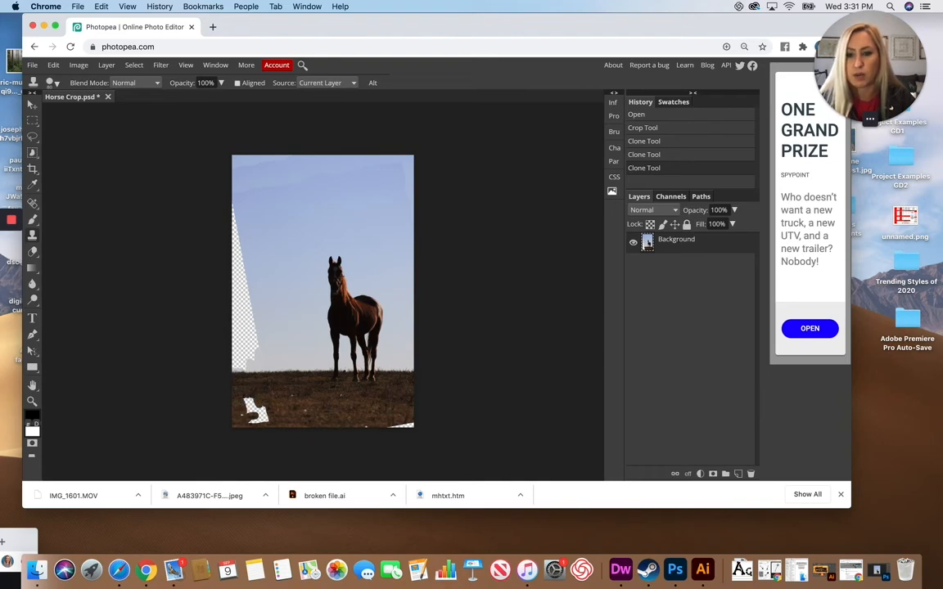
drag(252, 415, 247, 400)
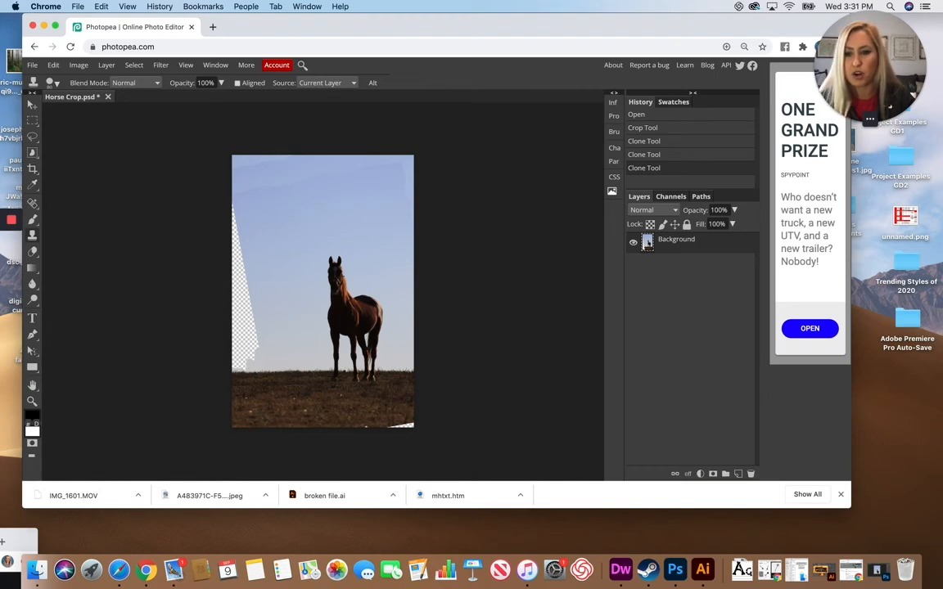
mouse_move(229, 341)
mouse_down()
mouse_move(246, 363)
mouse_move(257, 341)
mouse_move(248, 365)
mouse_move(252, 347)
mouse_move(240, 365)
mouse_move(235, 327)
mouse_move(225, 339)
mouse_up()
mouse_move(233, 287)
mouse_down()
mouse_move(243, 326)
mouse_move(236, 214)
mouse_move(235, 282)
mouse_move(214, 257)
mouse_up()
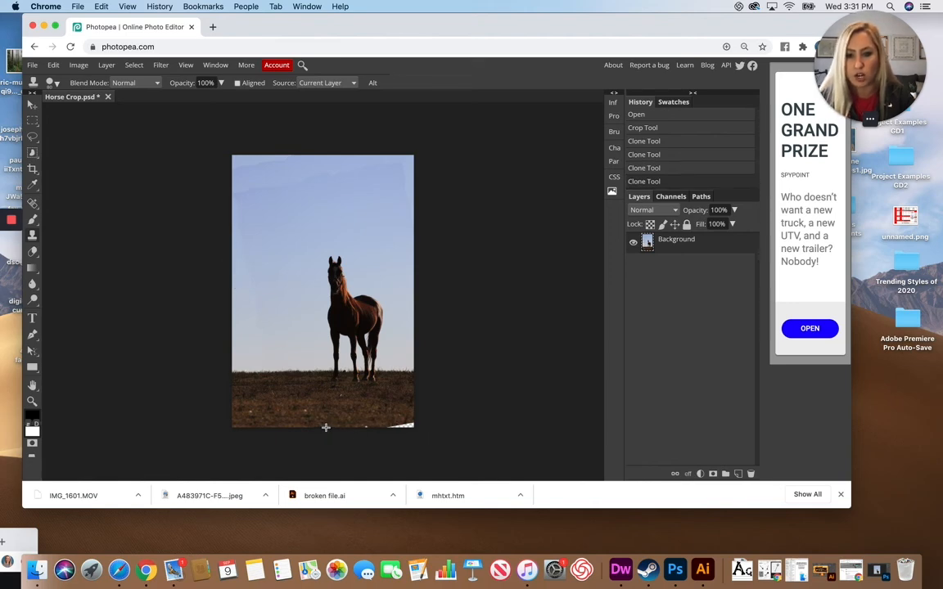
drag(396, 424, 419, 426)
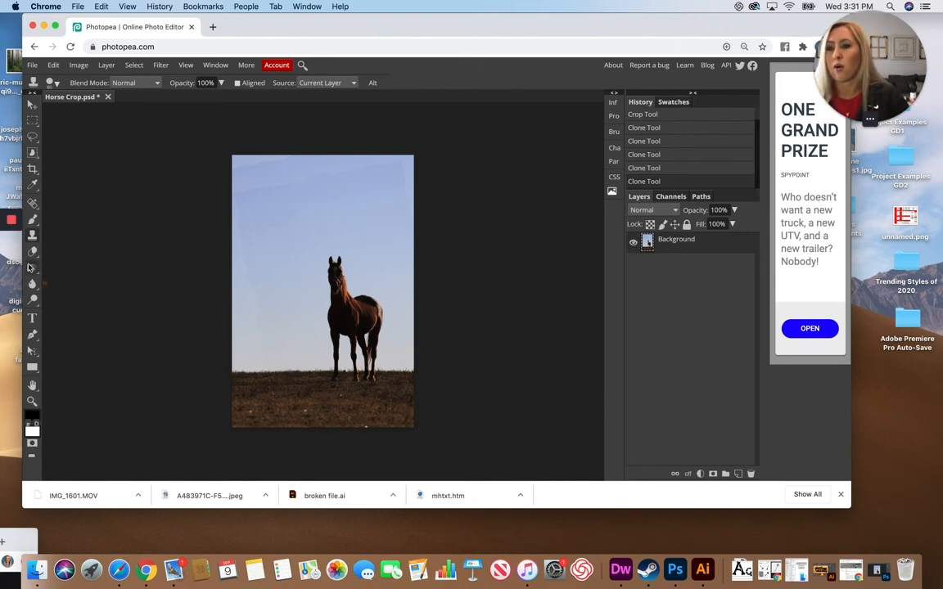
Blend the diagonal seam in the upper-left sky with the Patch Tool, replacing two adjoining lassoed areas with clean sky.
right_click(34, 204)
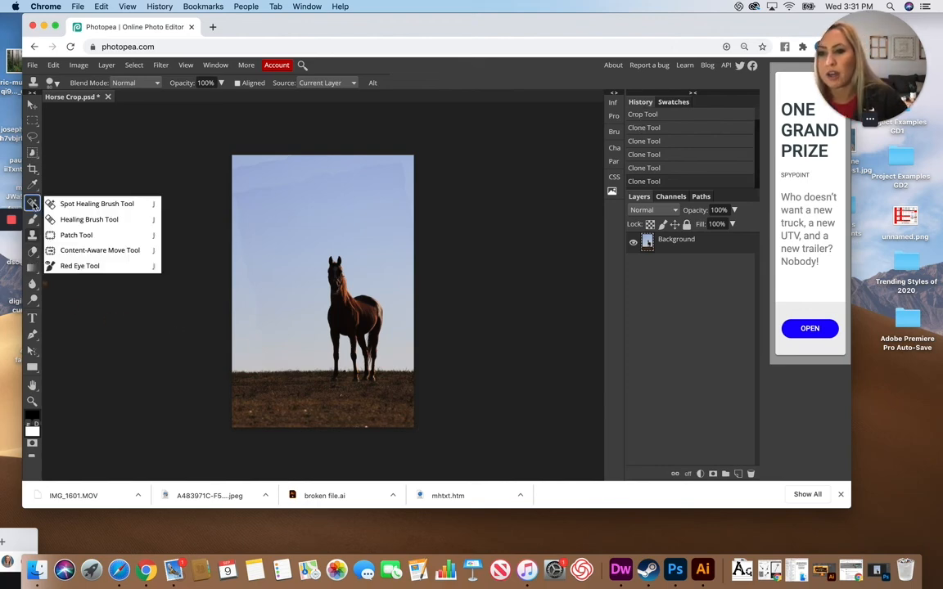
click(76, 236)
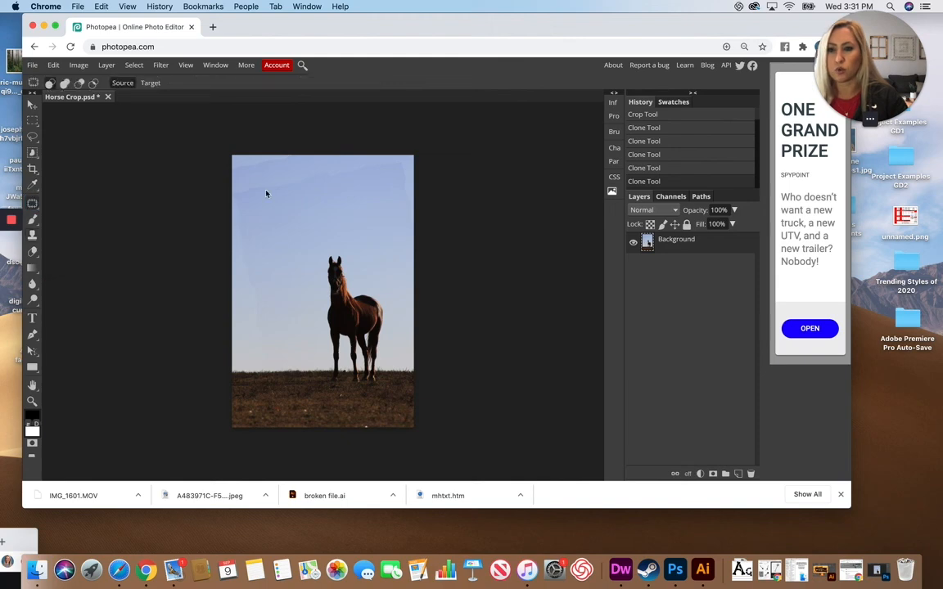
mouse_move(269, 181)
mouse_down()
mouse_move(235, 200)
mouse_move(270, 198)
mouse_move(277, 185)
mouse_move(270, 182)
mouse_up()
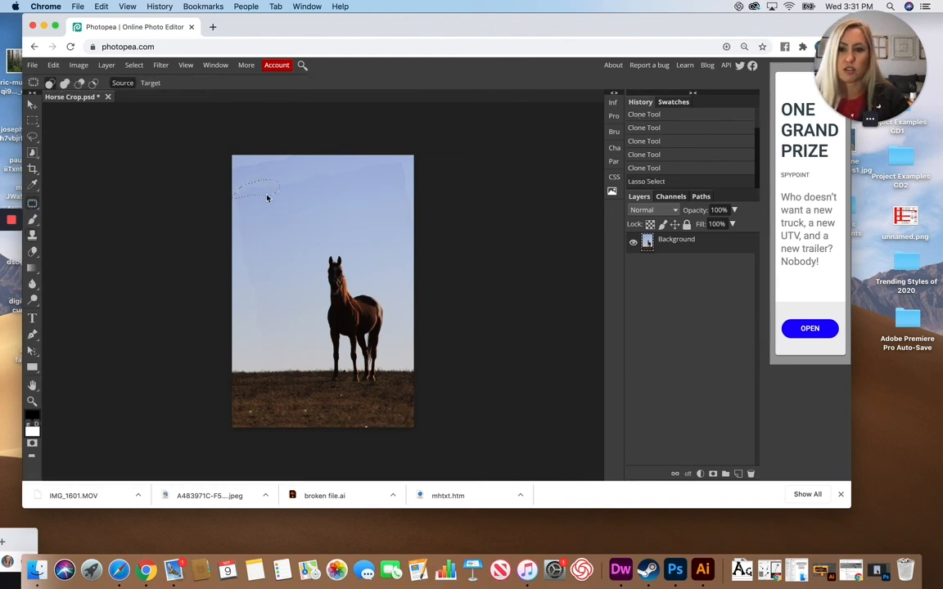
mouse_move(264, 192)
mouse_down()
mouse_move(313, 174)
mouse_move(278, 194)
mouse_up()
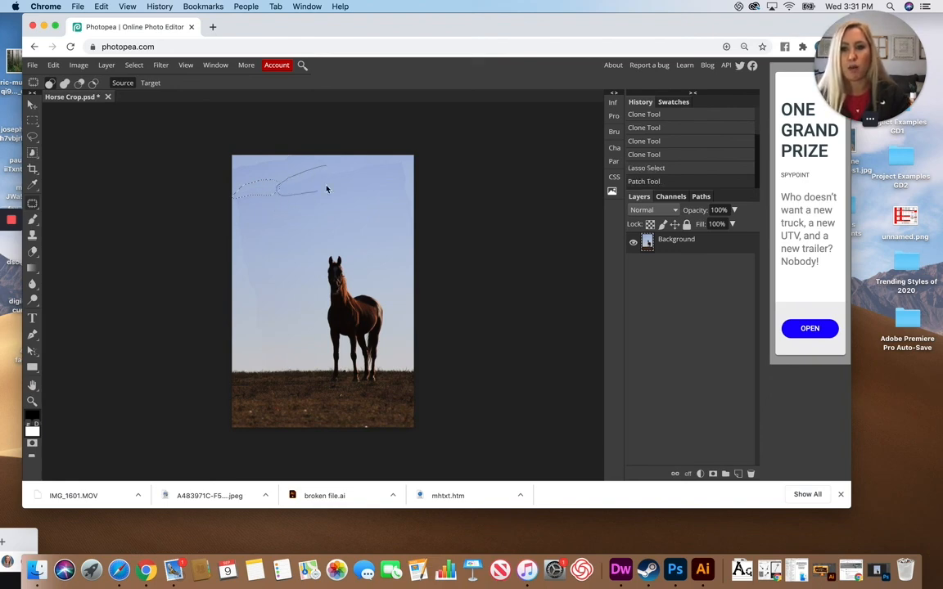
drag(330, 172, 326, 169)
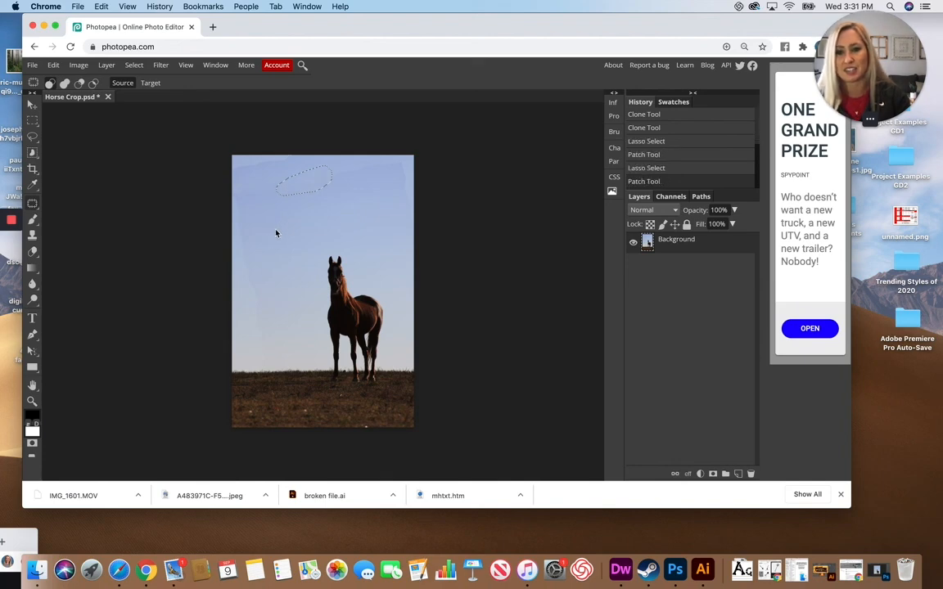
Patch the remaining sky seams in the photo's upper-left corner and along its upper-right edge, clear the selection, and switch to the Move tool.
mouse_move(283, 156)
mouse_down()
mouse_move(217, 148)
mouse_move(206, 164)
mouse_move(290, 162)
mouse_move(275, 164)
mouse_up()
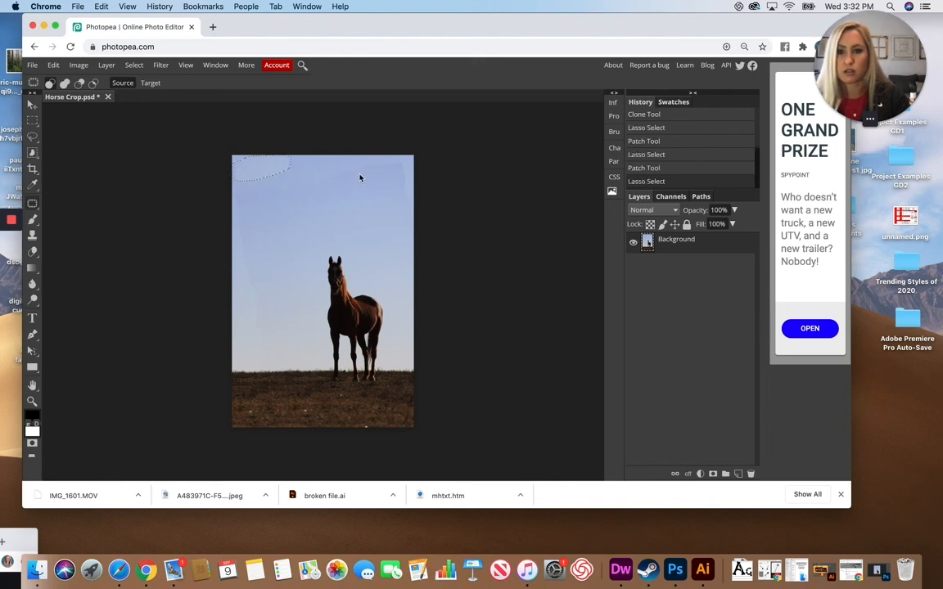
mouse_move(385, 161)
mouse_down()
mouse_move(331, 173)
mouse_move(332, 187)
mouse_move(394, 183)
mouse_move(378, 162)
mouse_move(359, 161)
mouse_move(388, 162)
mouse_up()
mouse_move(412, 213)
mouse_down()
mouse_move(411, 184)
mouse_move(400, 178)
mouse_move(329, 185)
mouse_up()
key(ctrl+d)
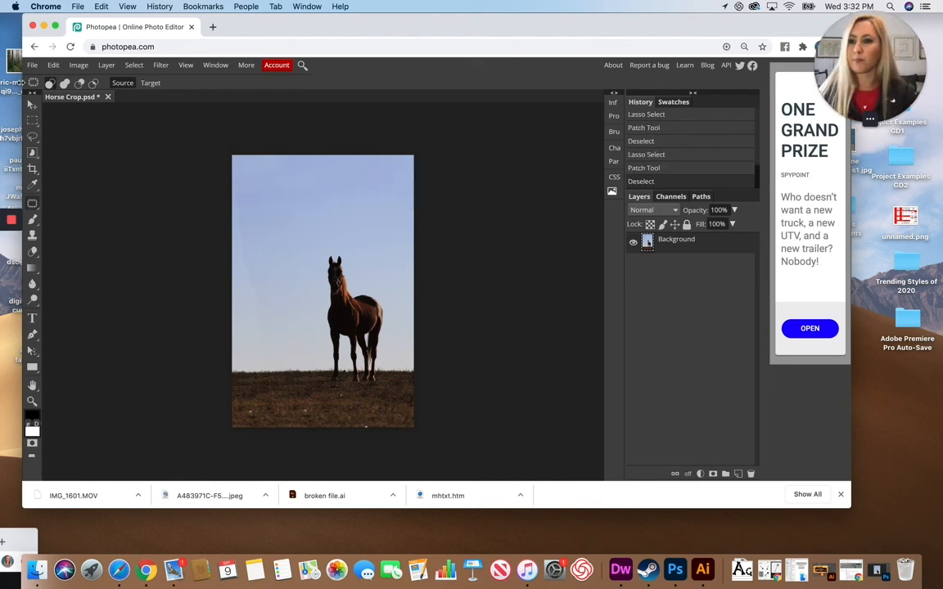
click(31, 106)
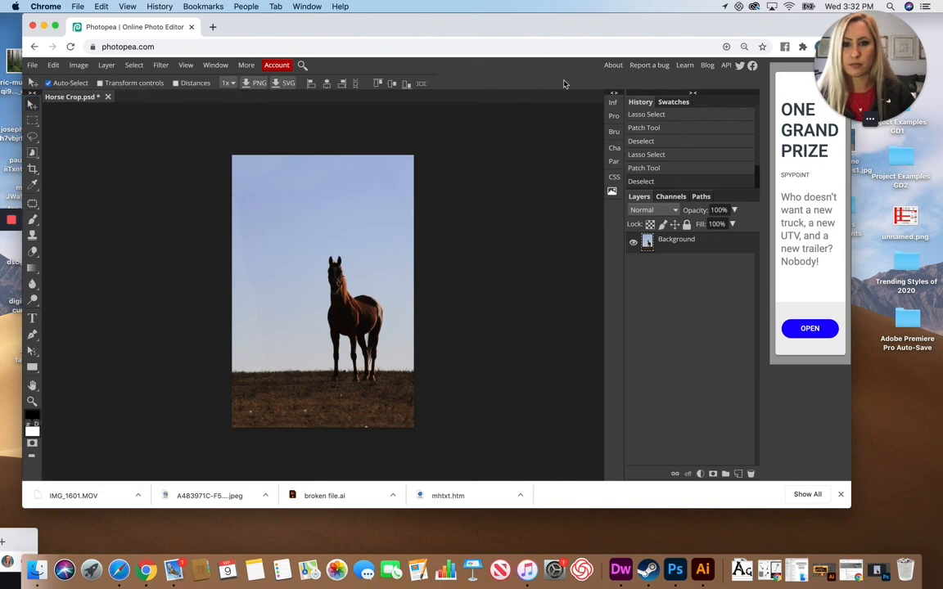
drag(504, 26, 518, 25)
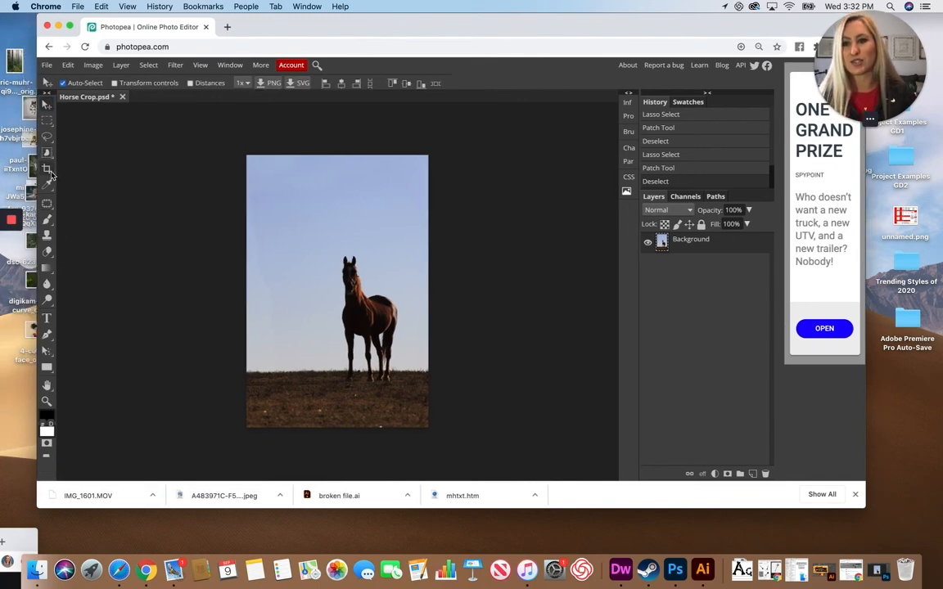